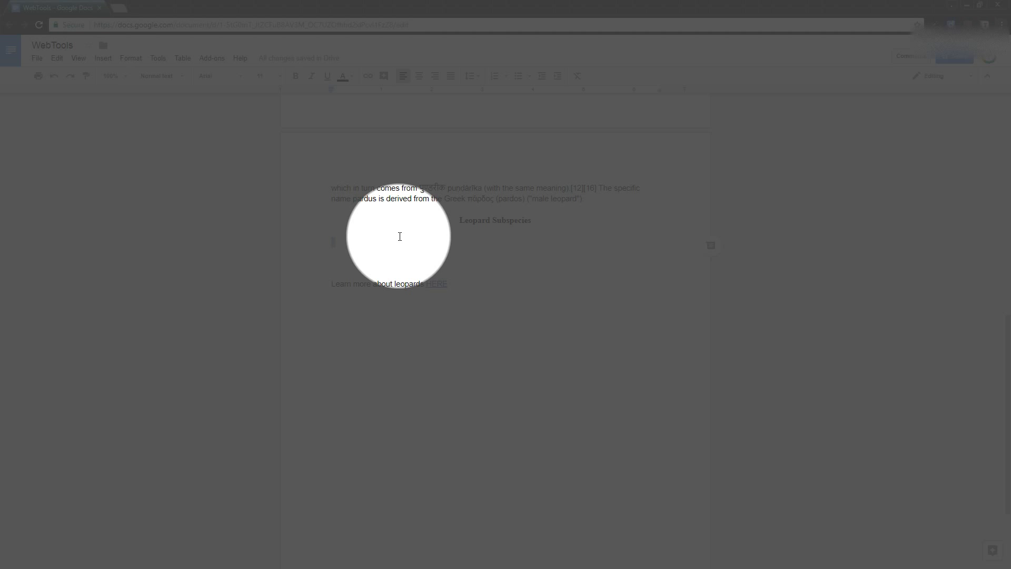
# Step: Insert a table with three columns and three rows below the "Leopard Subspecies" heading
pyautogui.click(101, 58)
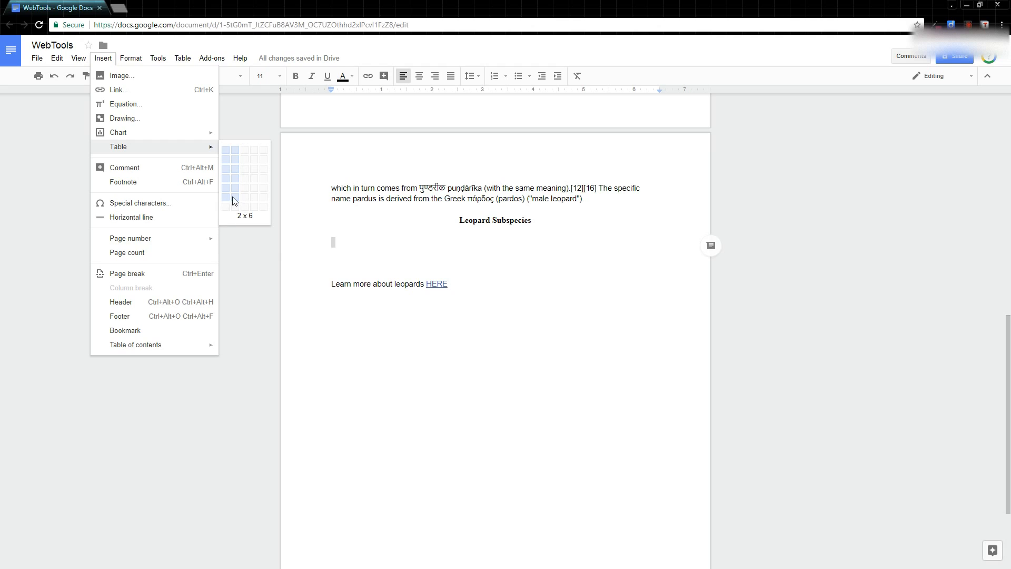
pyautogui.click(245, 173)
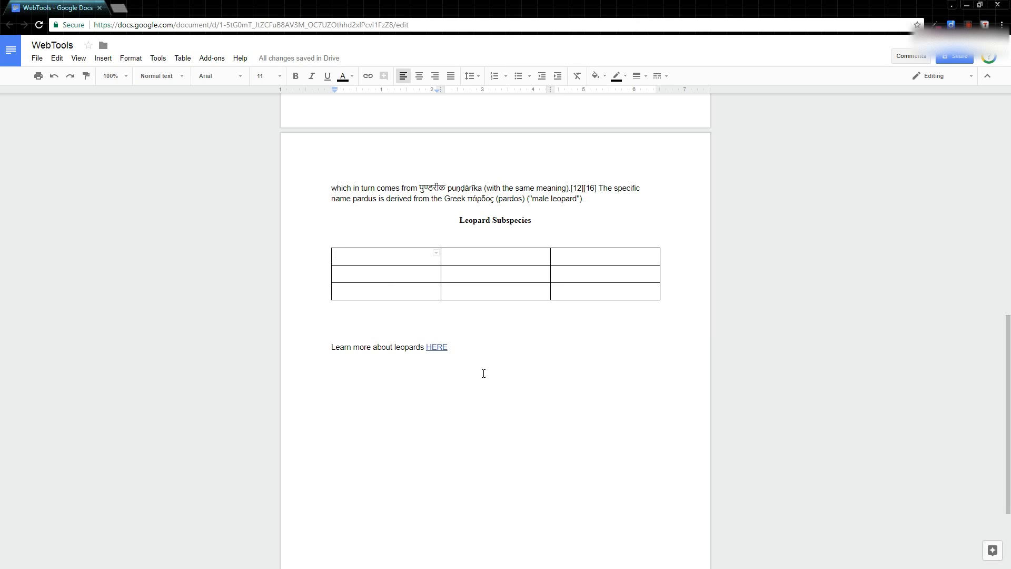
pyautogui.press('Tab')
pyautogui.press('Tab')
pyautogui.press('Tab')
pyautogui.press('Tab')
pyautogui.press('Tab')
pyautogui.press('Tab')
# Step: Enter the column headers "Subspecies" and "Description" in the first two cells of the table's first row
pyautogui.press('Tab')
pyautogui.press('Tab')
pyautogui.hotkey('shift', 'Tab')
pyautogui.hotkey('shift', 'Tab')
pyautogui.hotkey('shift', 'Tab')
pyautogui.hotkey('shift', 'Tab')
pyautogui.hotkey('shift', 'Tab')
pyautogui.hotkey('shift', 'Tab')
pyautogui.hotkey('shift', 'Tab')
pyautogui.press('Tab')
pyautogui.press('Tab')
pyautogui.press('Tab')
pyautogui.press('Tab')
pyautogui.press('Left')
pyautogui.press('Up')
pyautogui.press('Right')
pyautogui.press('Left')
pyautogui.press('Right')
pyautogui.press('Right')
pyautogui.press('Left')
pyautogui.press('Left')
pyautogui.write('Subspecies')
pyautogui.press('Tab')
pyautogui.write('Descriptoin')
pyautogui.press('Tab')
pyautogui.hotkey('shift', 'Tab')
pyautogui.write('D')
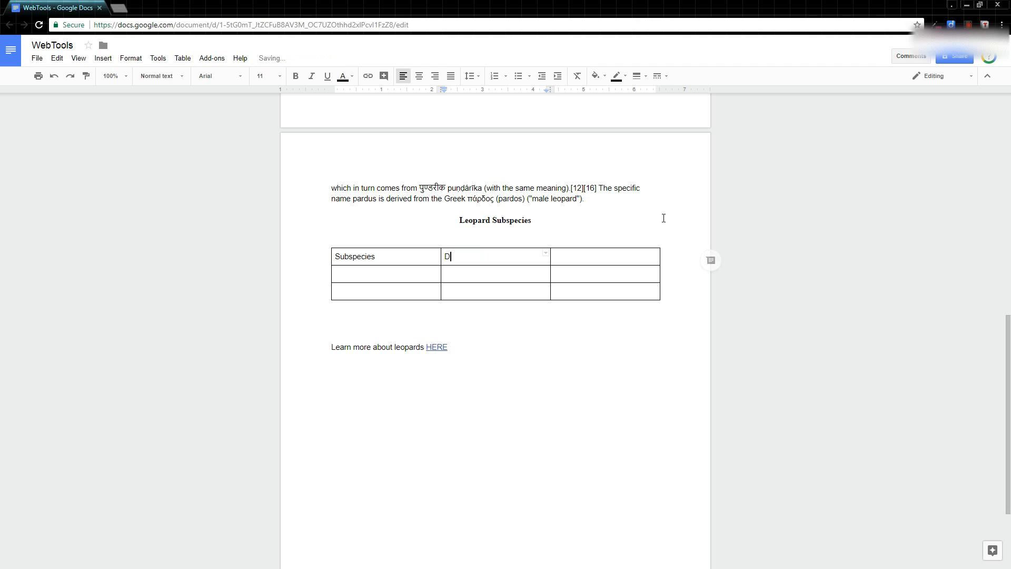
pyautogui.write('escriotion')
pyautogui.press('Tab')
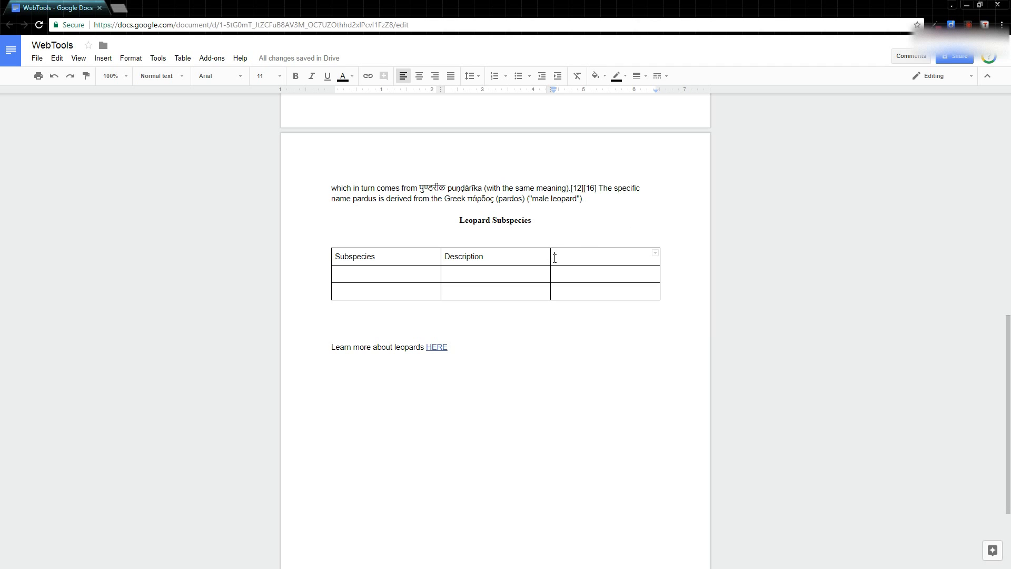
# Step: Delete the table's empty third column
pyautogui.moveTo(555, 258); pyautogui.dragTo(564, 286)
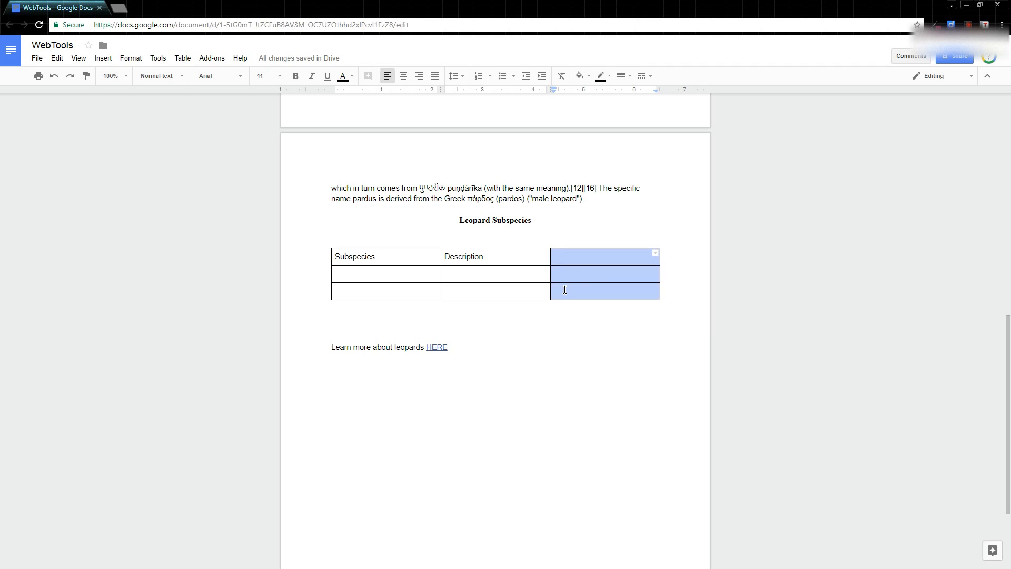
pyautogui.rightClick(568, 258)
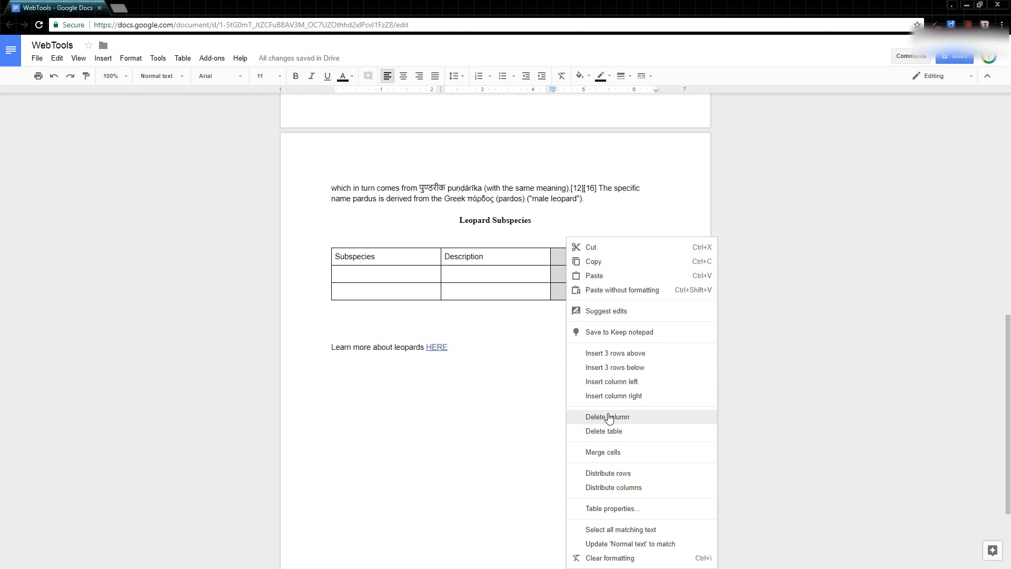
pyautogui.click(610, 416)
pyautogui.rightClick(584, 260)
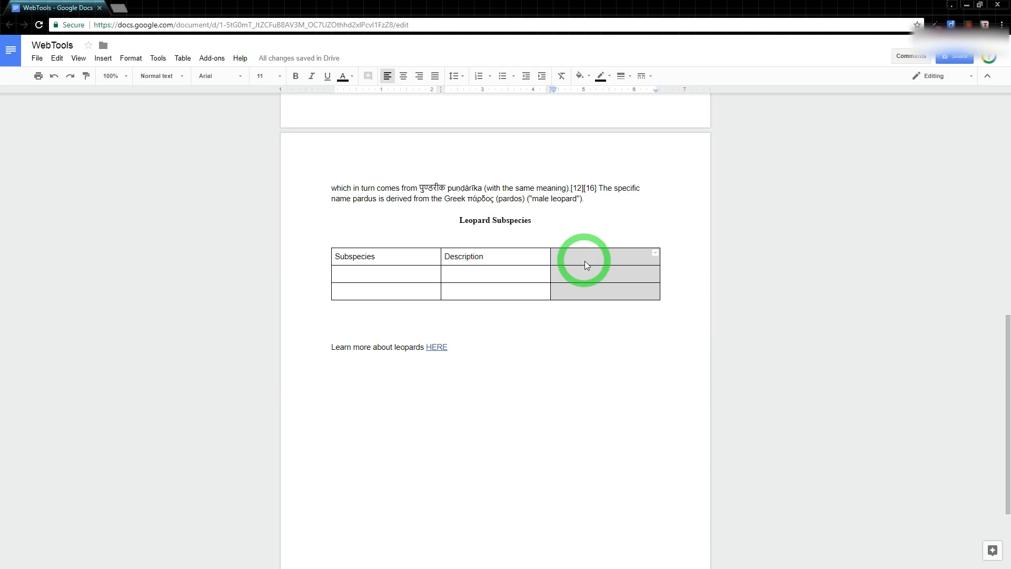
pyautogui.click(622, 416)
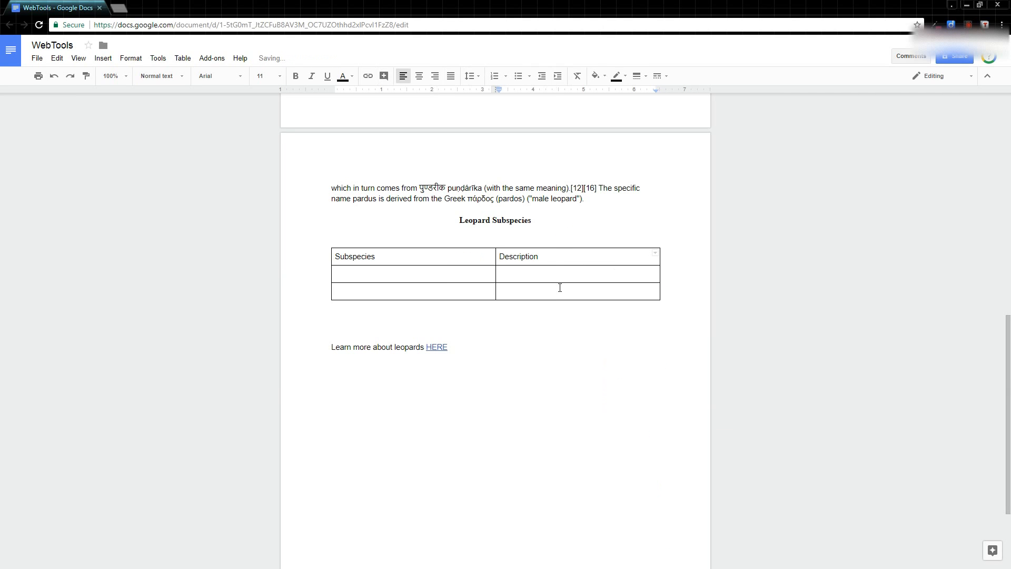
pyautogui.doubleClick(448, 278)
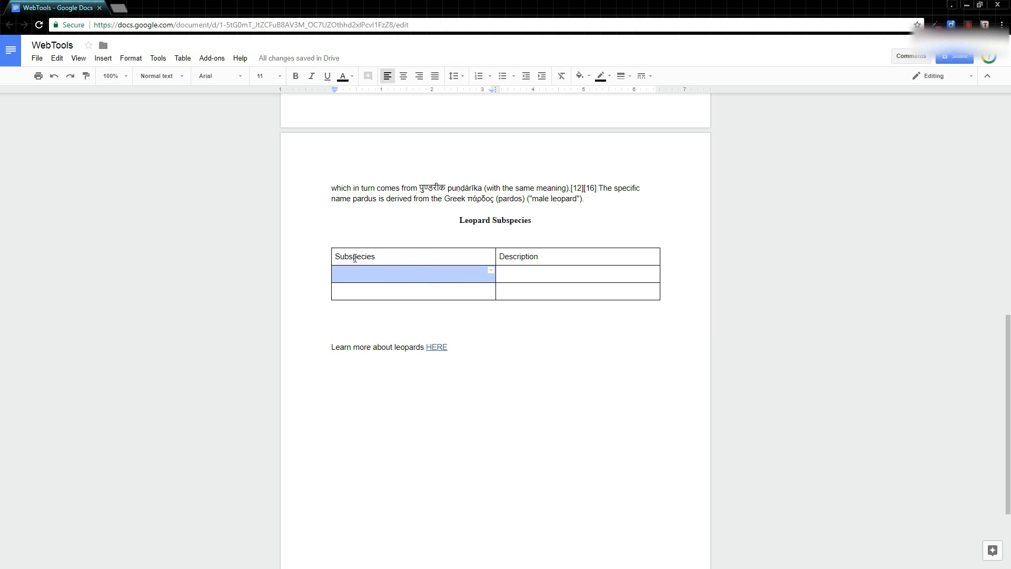
pyautogui.moveTo(354, 259); pyautogui.dragTo(538, 259)
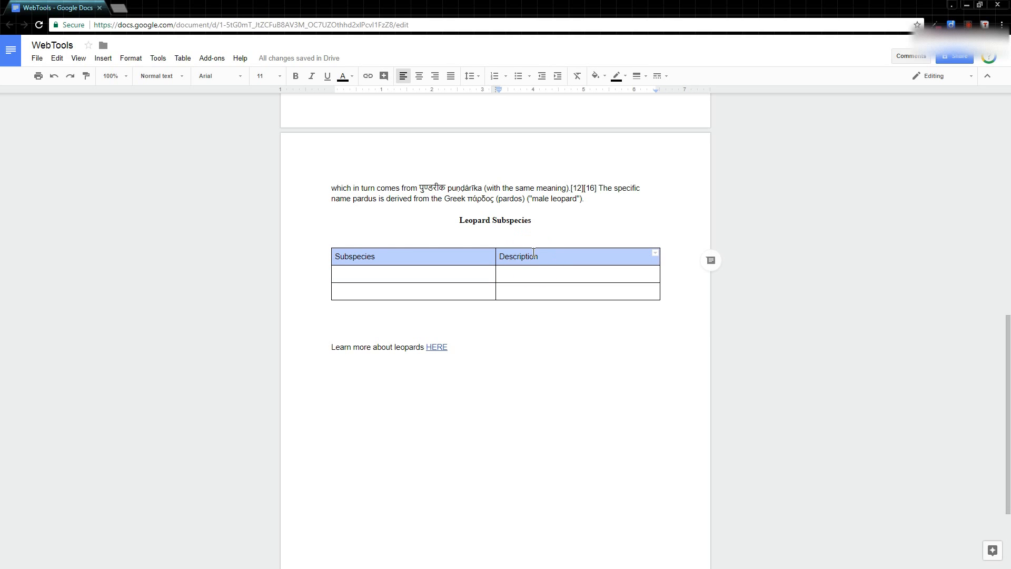
pyautogui.doubleClick(477, 273)
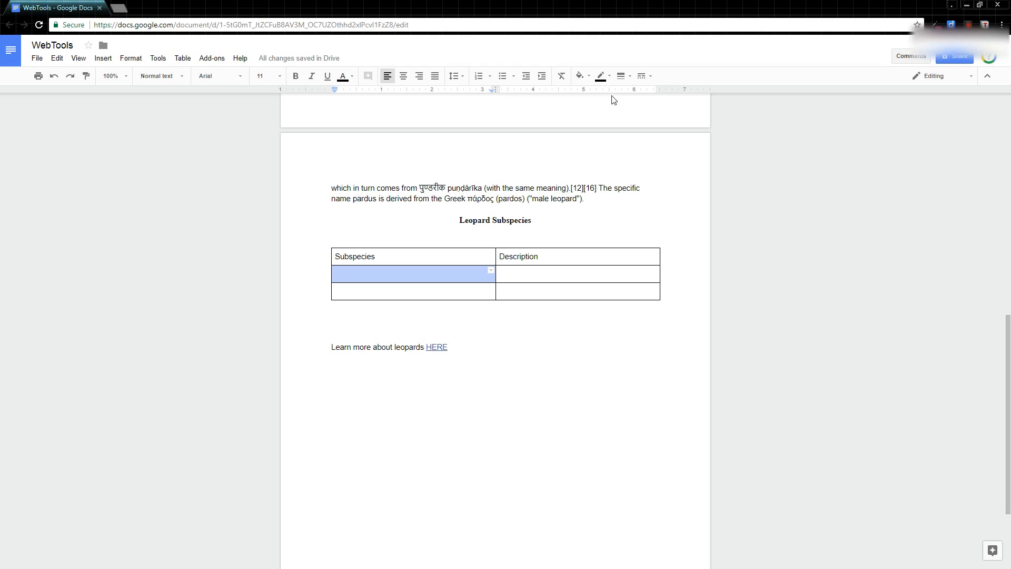
pyautogui.click(478, 201)
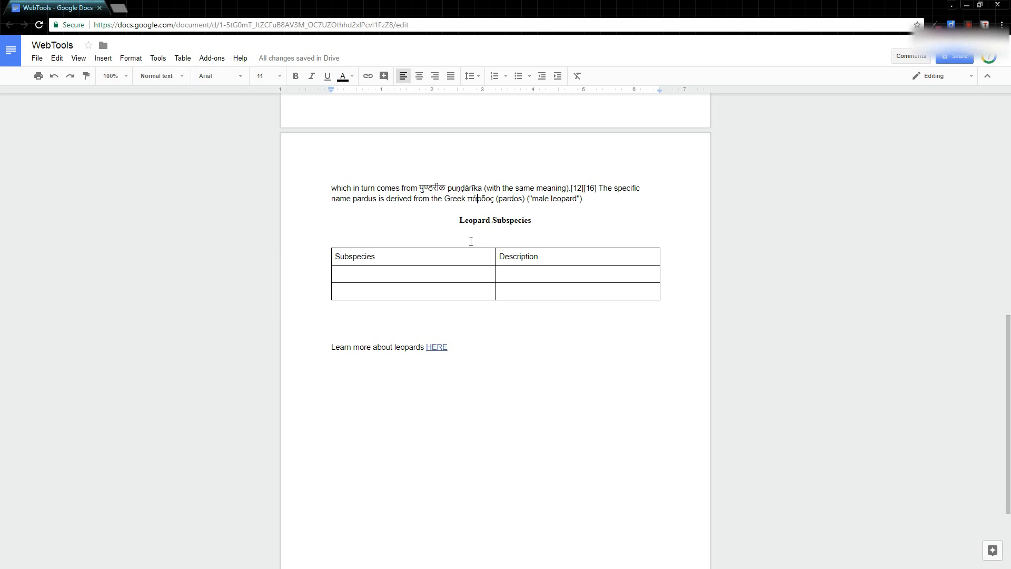
pyautogui.doubleClick(466, 276)
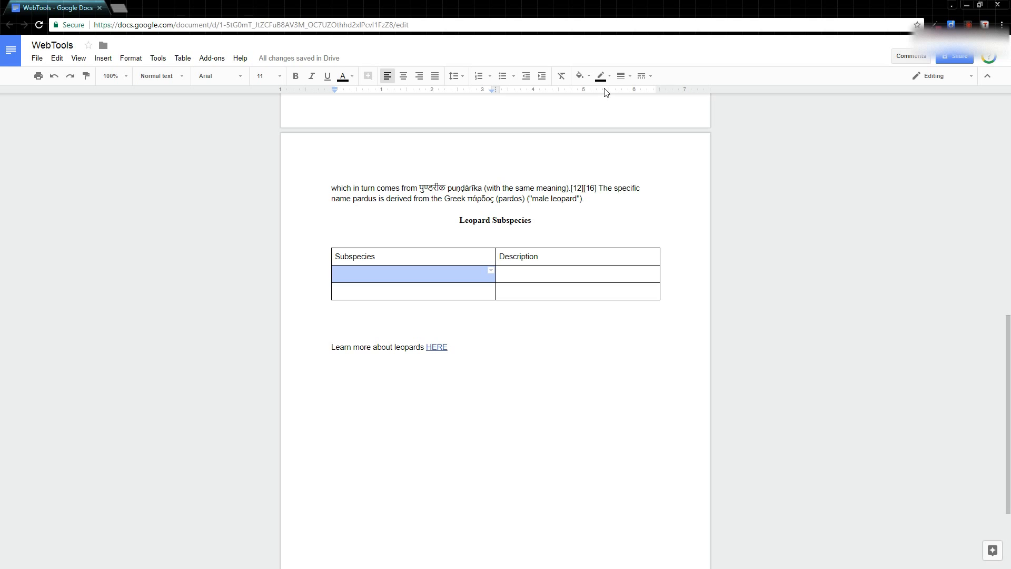
# Step: Fill the table's header row with a light blue background colour
pyautogui.moveTo(363, 258); pyautogui.dragTo(548, 256)
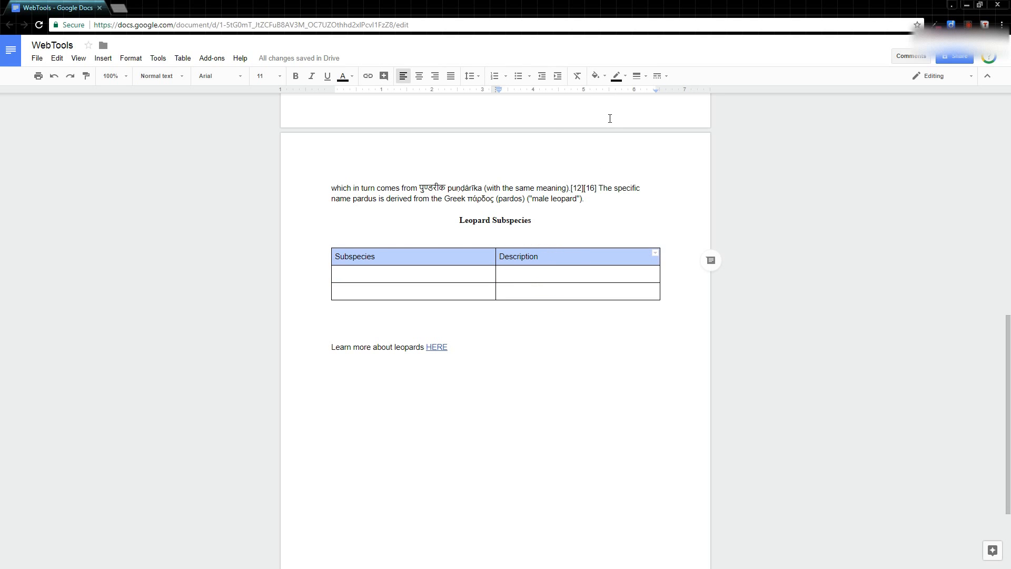
pyautogui.click(604, 76)
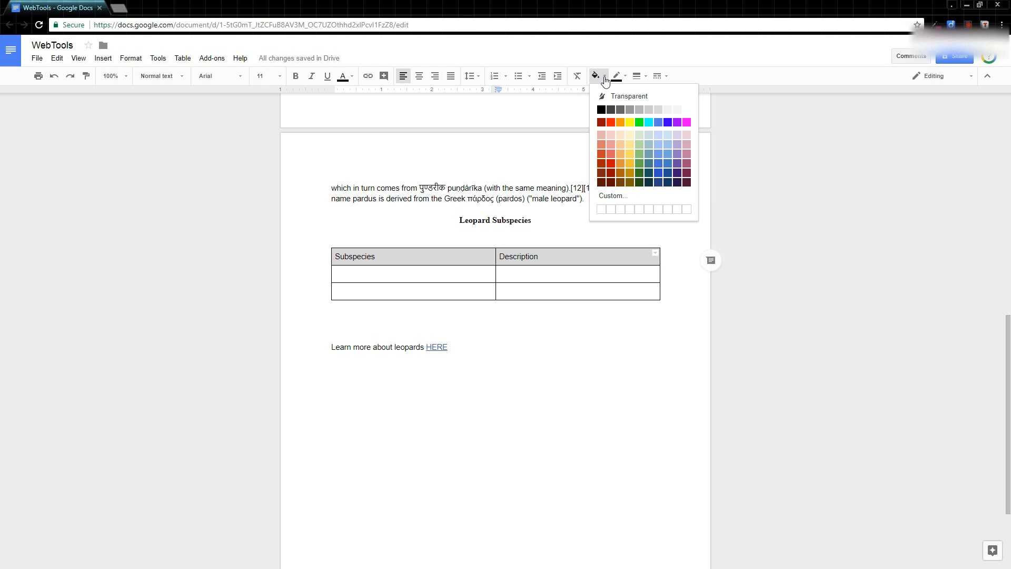
pyautogui.click(669, 140)
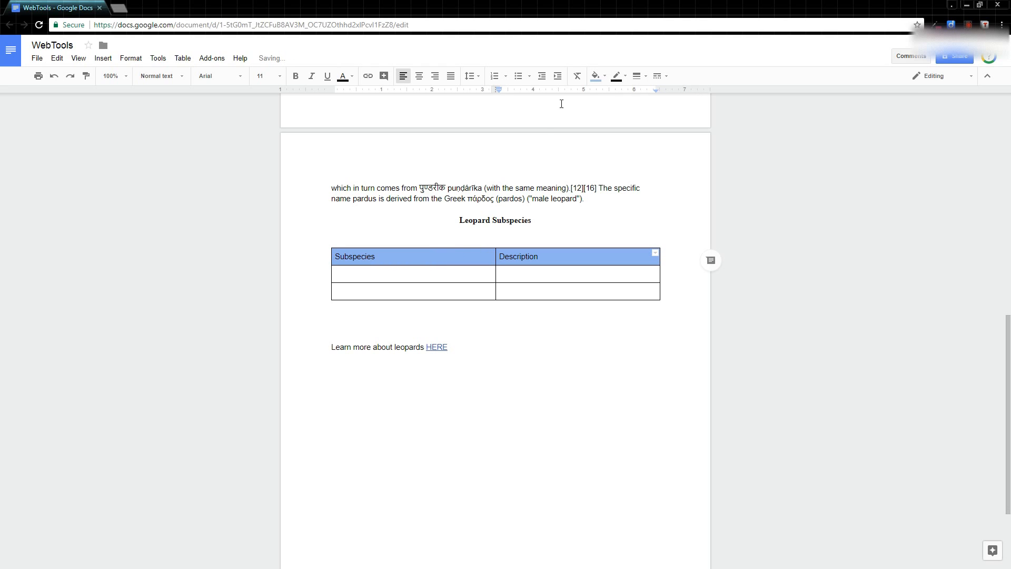
# Step: Centre the header row's text and make it bold
pyautogui.click(421, 77)
pyautogui.click(296, 77)
pyautogui.click(409, 276)
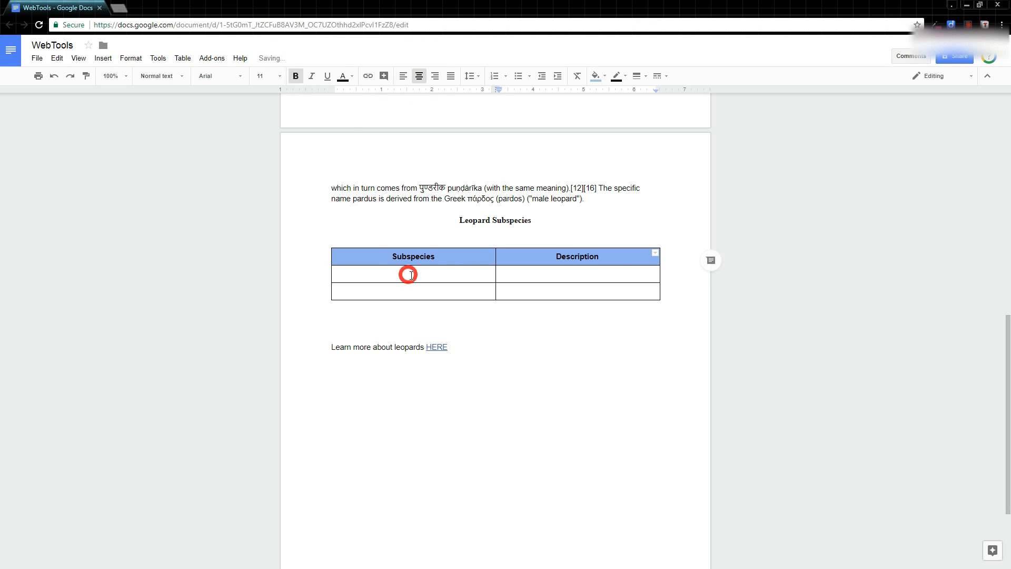
# Step: Enter "African Leopard" below the header and paste "It lives in Sub-Saharan Africa and is the most widespread leopard subspecies." as its description
pyautogui.click(424, 279)
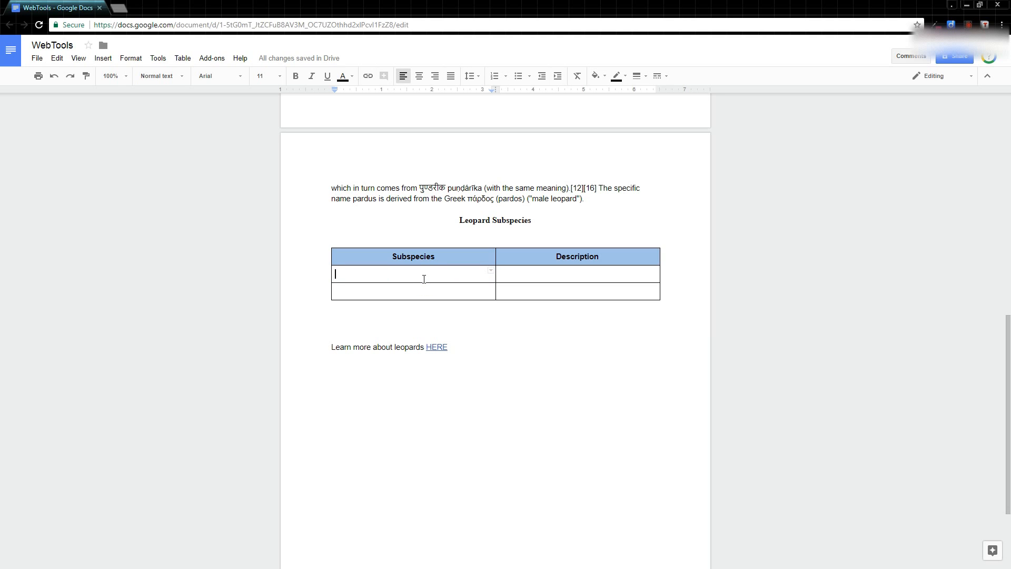
pyautogui.write('African Leopard')
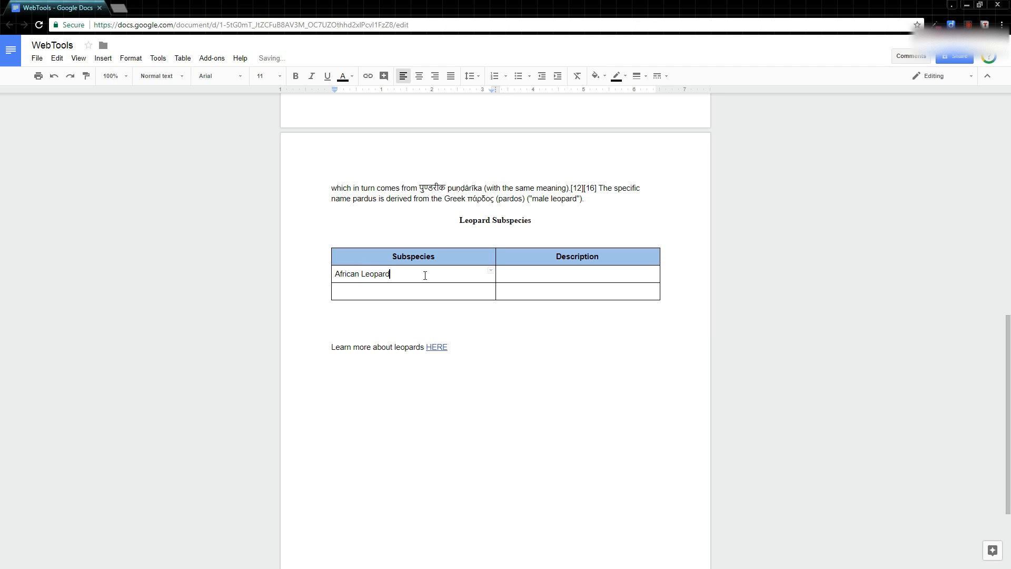
pyautogui.press('Tab')
pyautogui.write('L')
pyautogui.press('BackSpace')
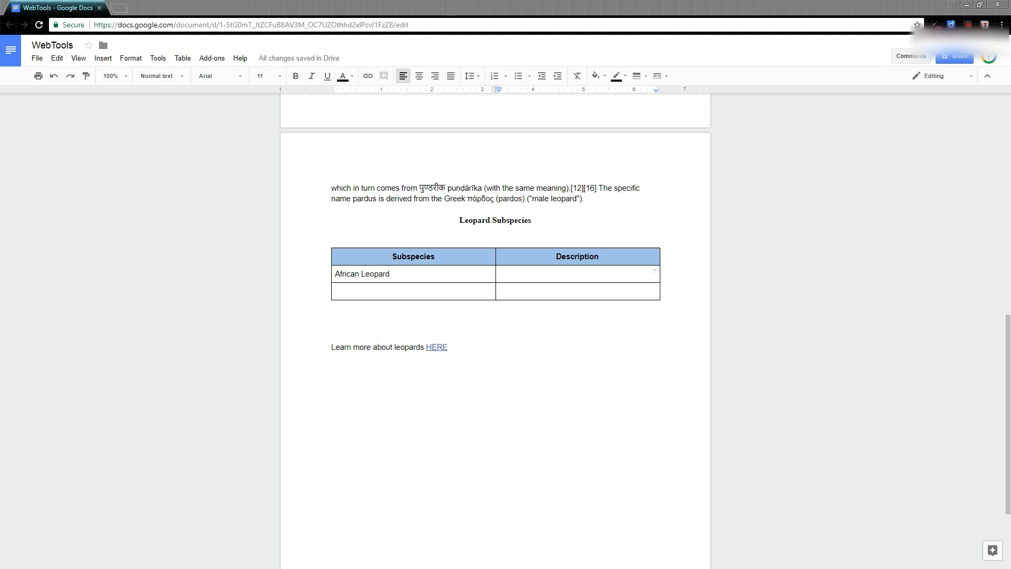
pyautogui.rightClick(518, 276)
pyautogui.click(556, 295)
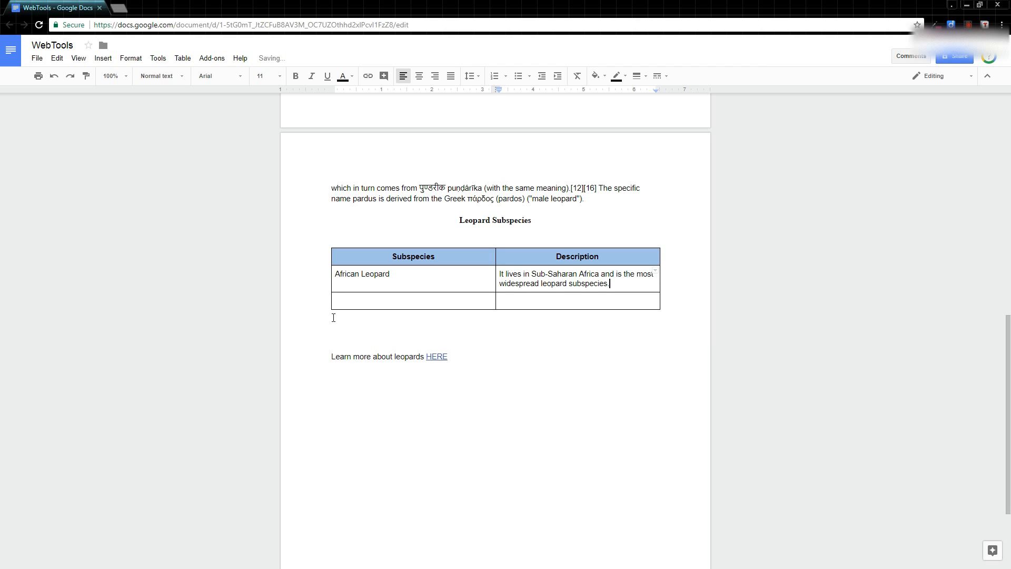
# Step: Enter "Indian Leopard" in the last row and paste without formatting "It is native to the Indian Subcontinent: India, Nepal, Bhutan, Pakistan and Bangladesh." beside it
pyautogui.doubleClick(402, 306)
pyautogui.write('IOndian Leopar')
pyautogui.press('BackSpace')
pyautogui.press('BackSpace')
pyautogui.press('BackSpace')
pyautogui.press('BackSpace')
pyautogui.press('BackSpace')
pyautogui.press('BackSpace')
pyautogui.press('BackSpace')
pyautogui.press('BackSpace')
pyautogui.press('BackSpace')
pyautogui.press('BackSpace')
pyautogui.press('BackSpace')
pyautogui.press('BackSpace')
pyautogui.press('BackSpace')
pyautogui.press('BackSpace')
pyautogui.write('Indian Leopard')
pyautogui.rightClick(581, 302)
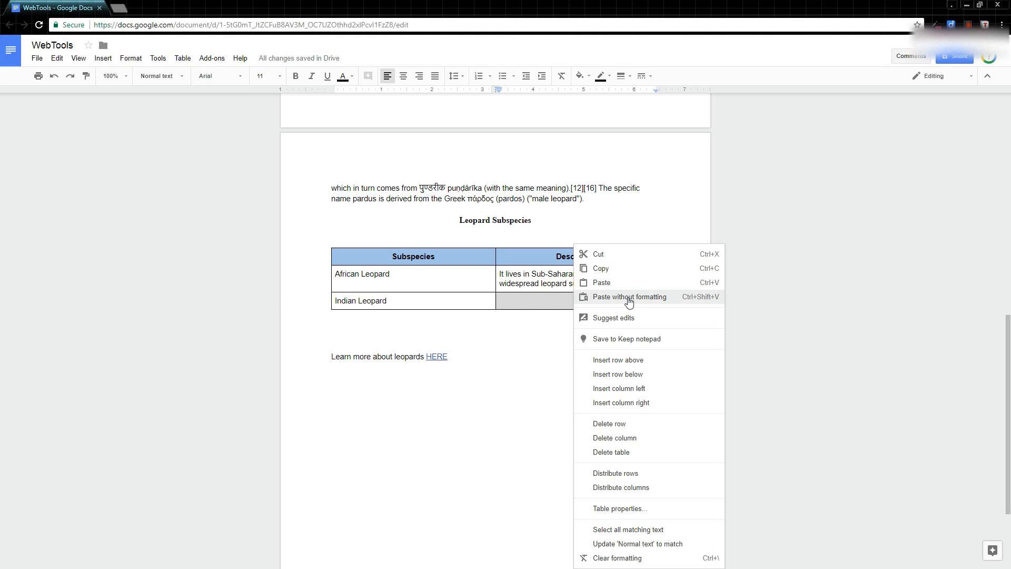
pyautogui.click(629, 297)
# Step: Set the borders of the African Leopard and Indian Leopard rows to 2.25pt
pyautogui.click(507, 276)
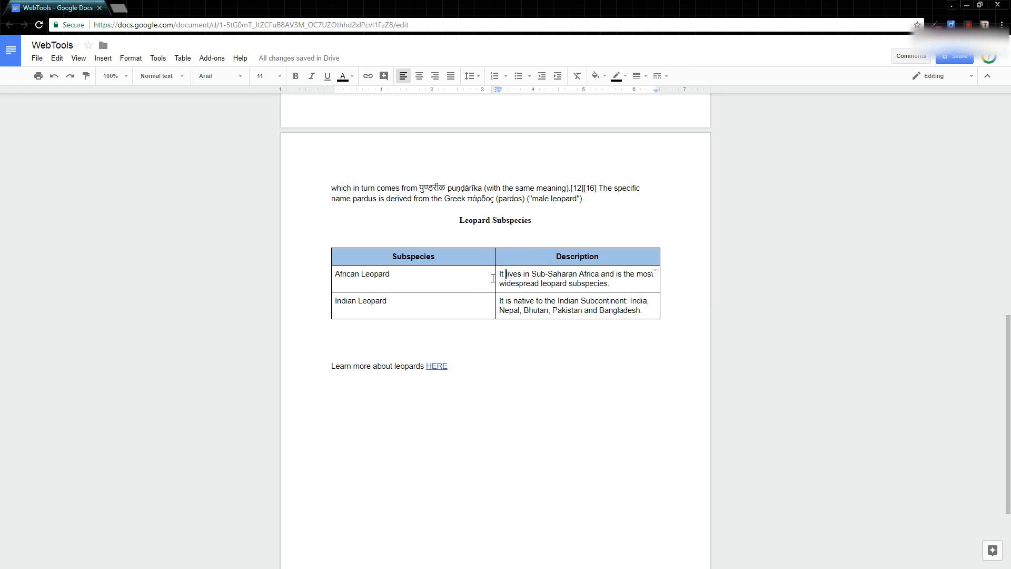
pyautogui.moveTo(339, 273); pyautogui.dragTo(573, 301)
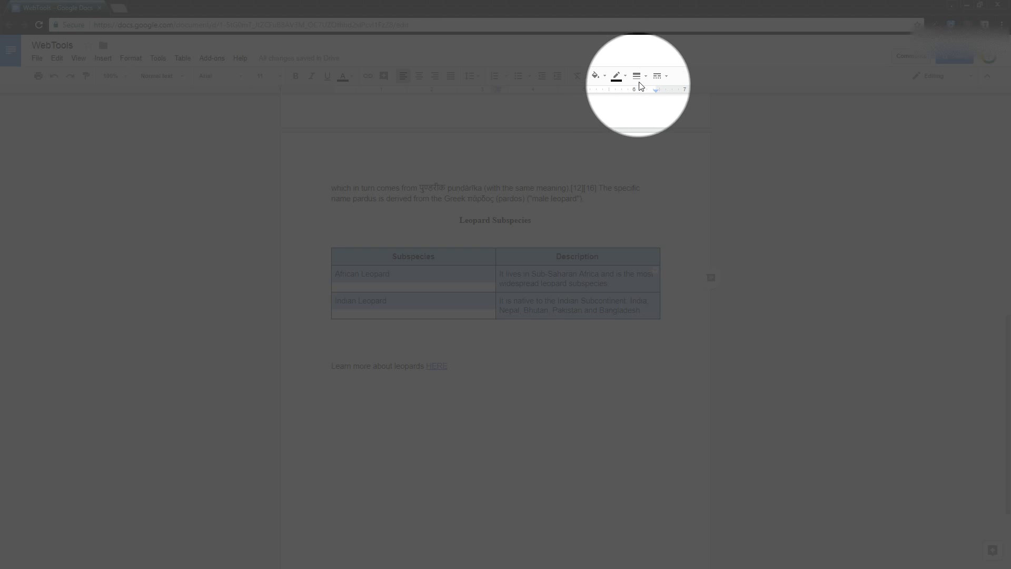
pyautogui.click(648, 78)
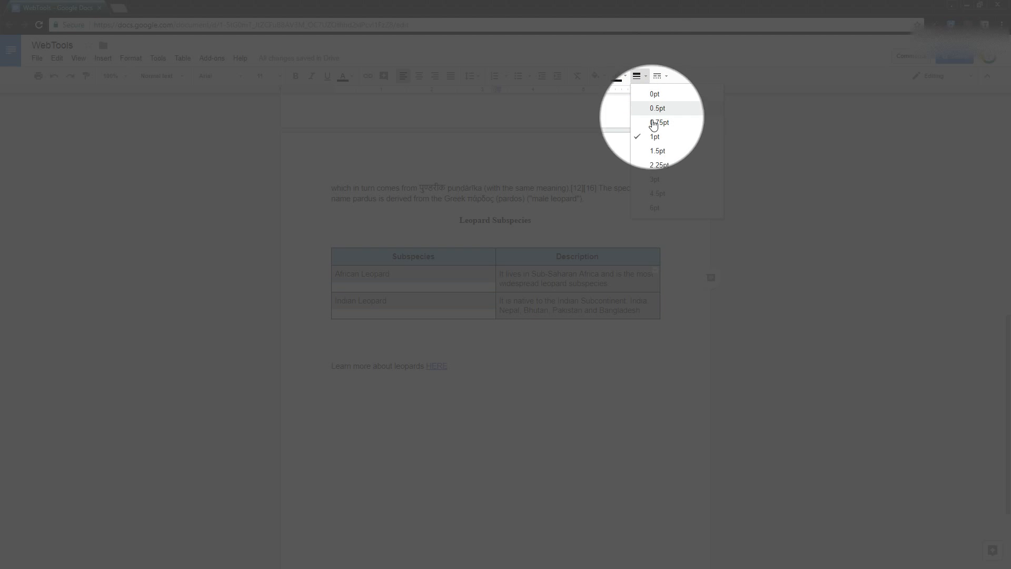
pyautogui.click(659, 167)
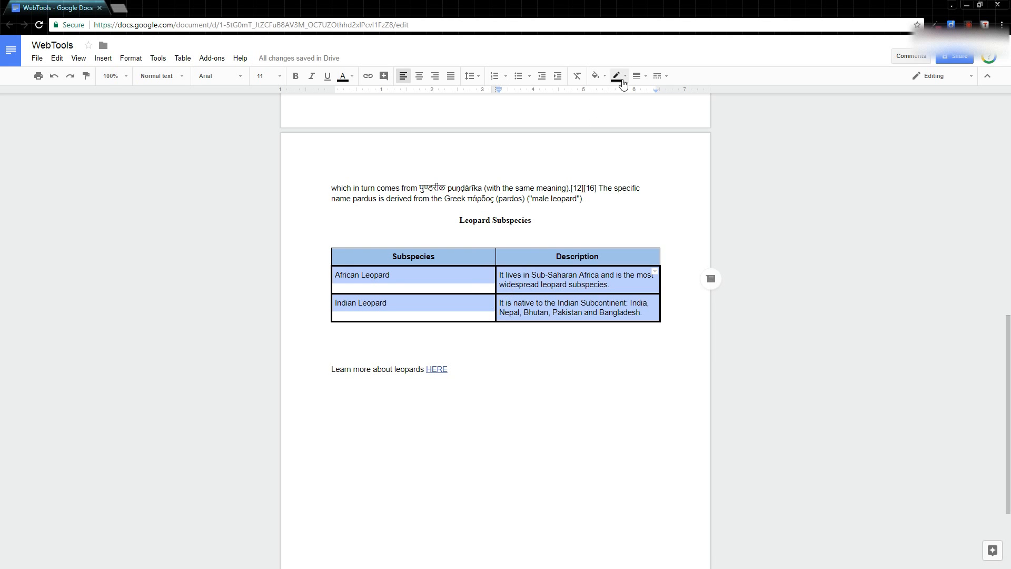
# Step: Set the border width of the two leopard rows to 0pt
pyautogui.click(625, 79)
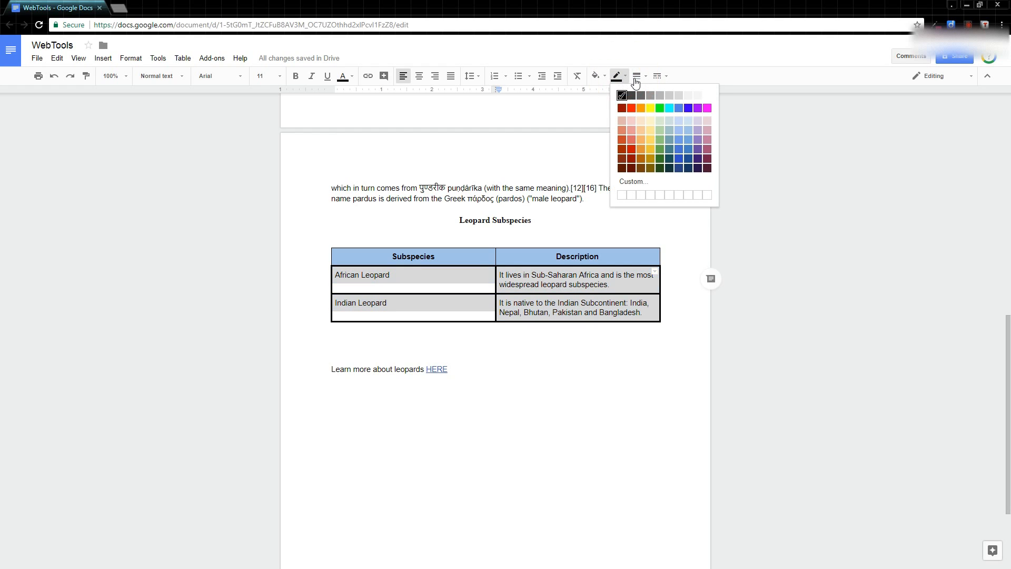
pyautogui.click(638, 76)
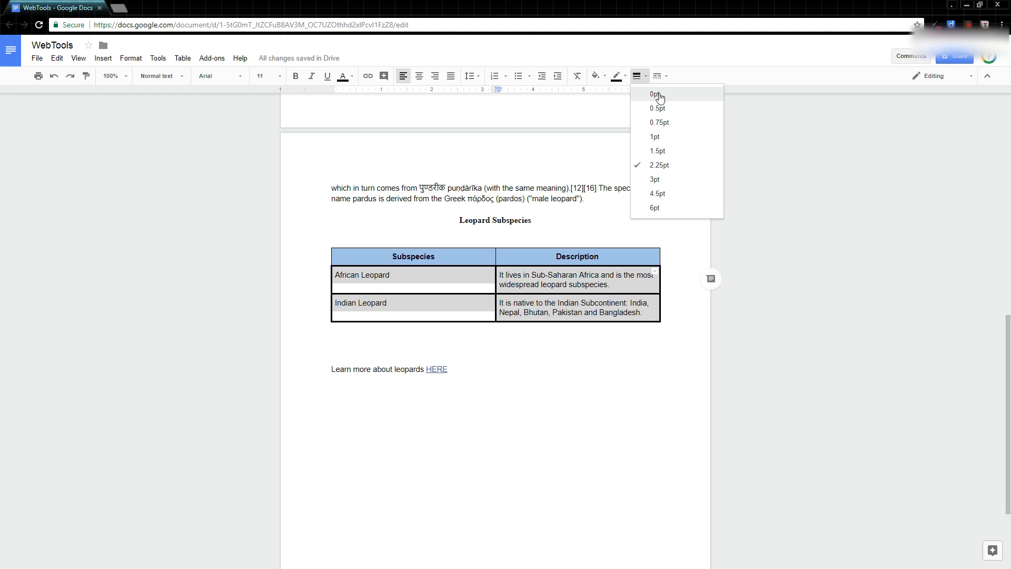
pyautogui.click(659, 97)
pyautogui.click(501, 286)
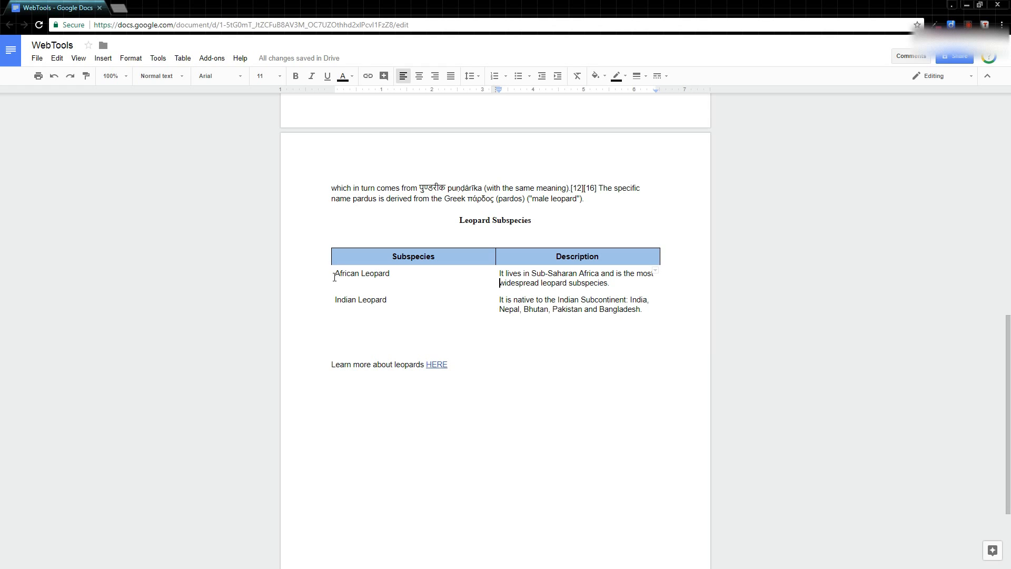
# Step: Set the border width of the African Leopard and Indian Leopard rows to 1pt
pyautogui.moveTo(333, 274); pyautogui.dragTo(605, 312)
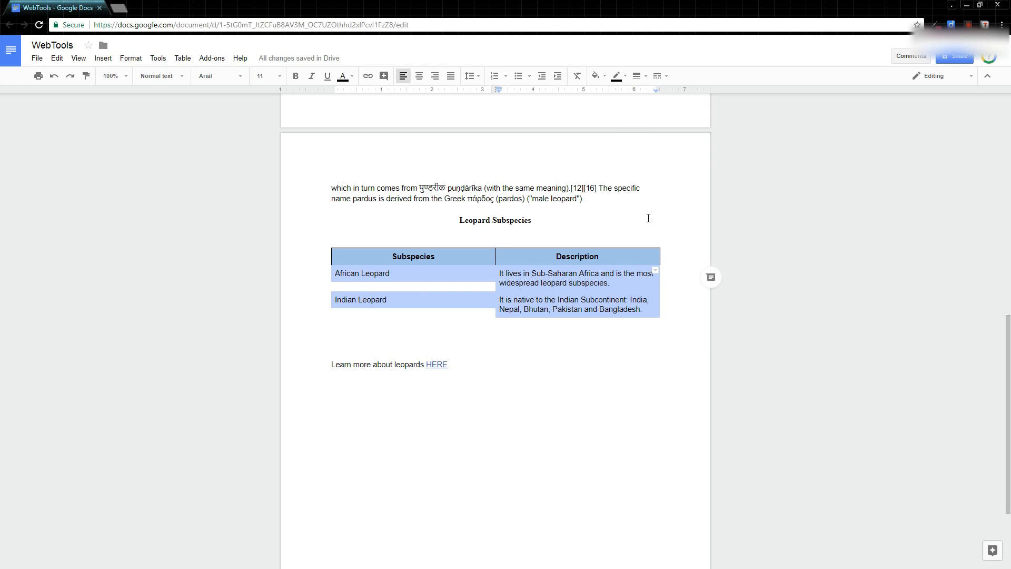
pyautogui.click(625, 76)
pyautogui.click(639, 76)
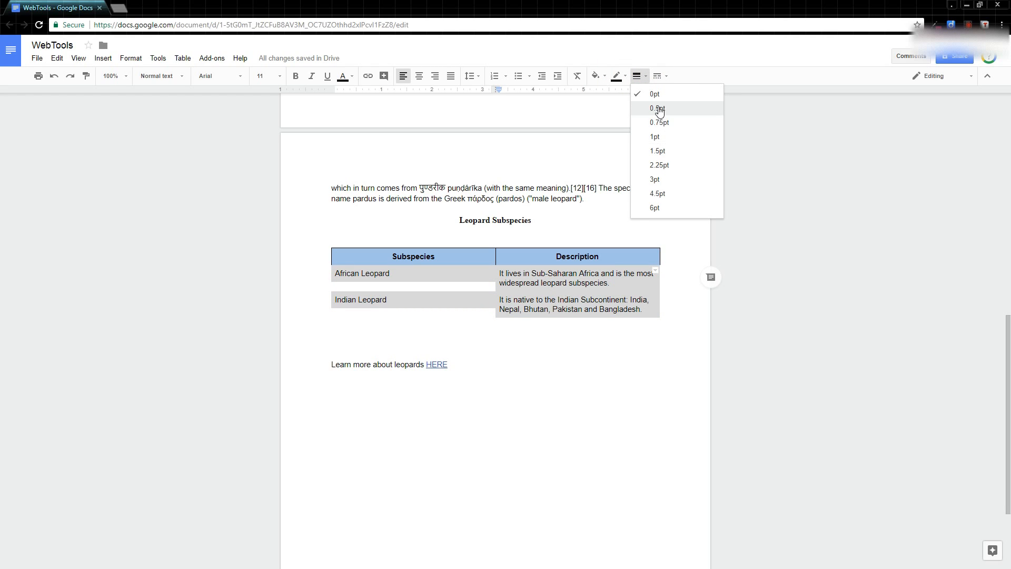
pyautogui.click(665, 142)
pyautogui.click(527, 339)
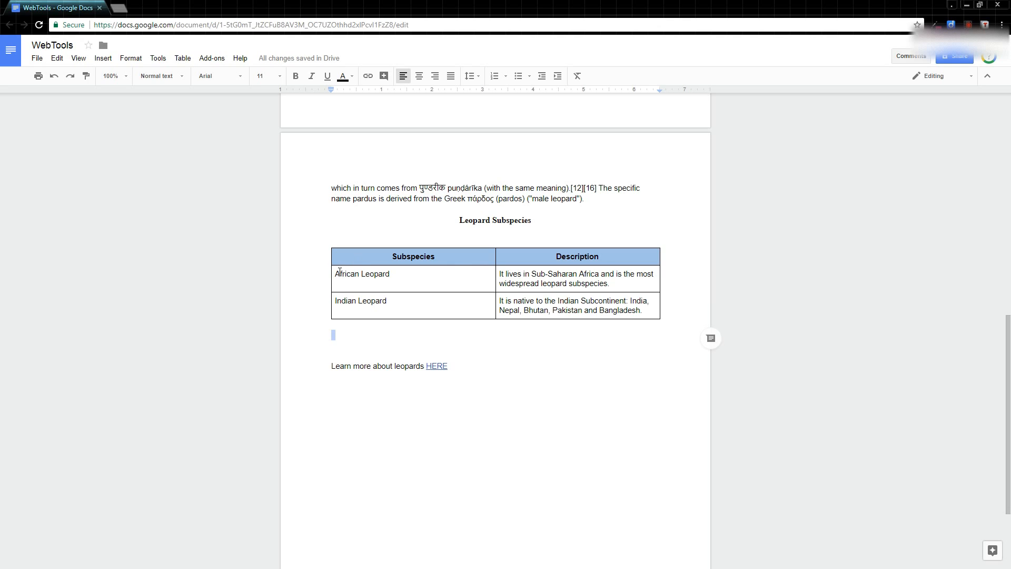
pyautogui.moveTo(337, 275); pyautogui.dragTo(652, 311)
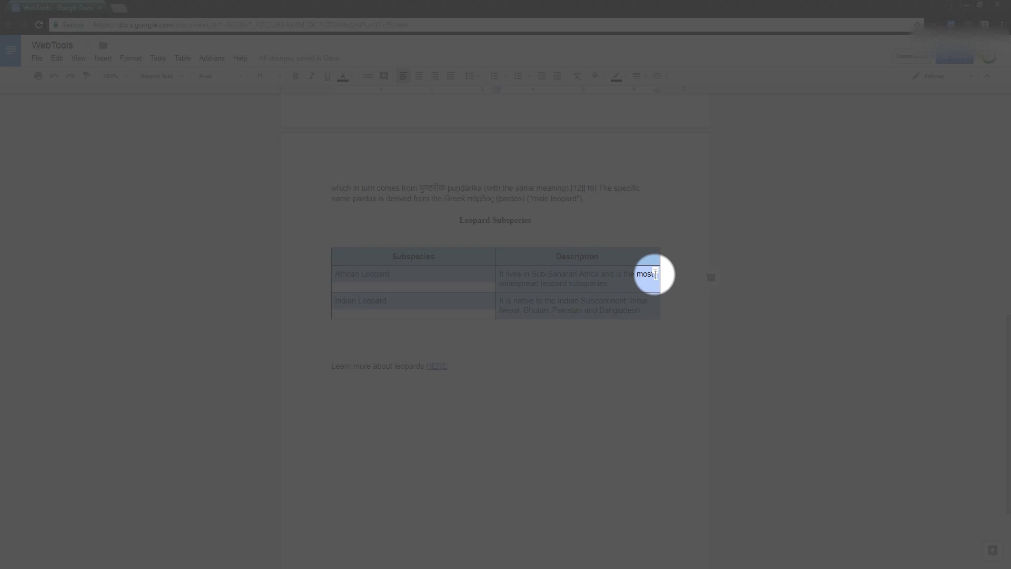
pyautogui.click(656, 271)
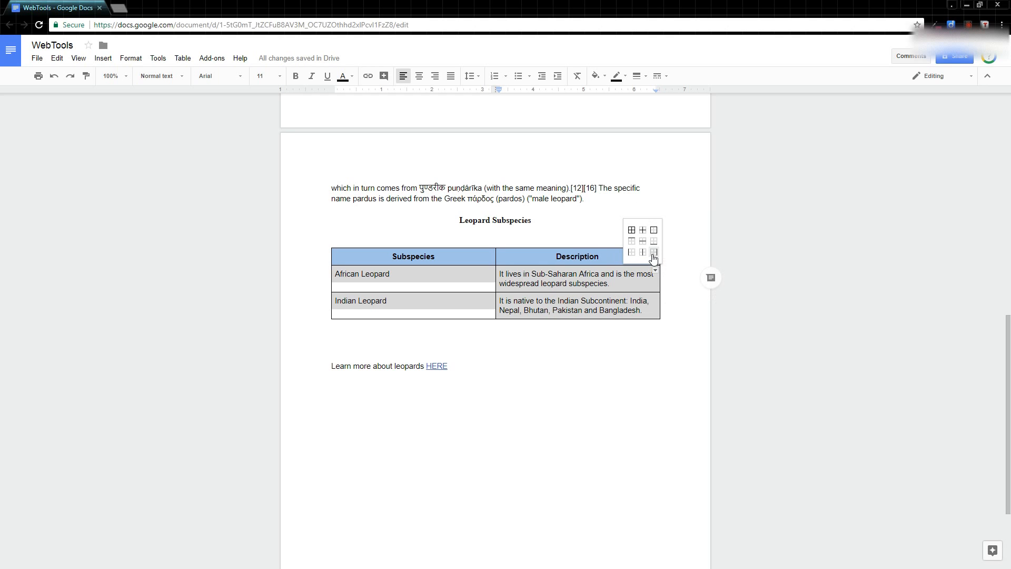
pyautogui.click(643, 231)
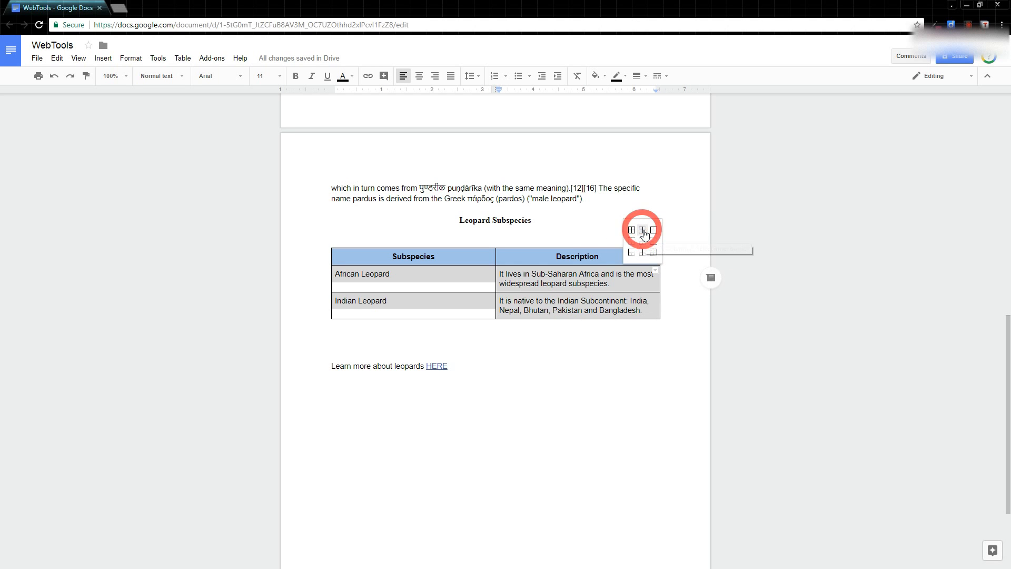
pyautogui.click(559, 275)
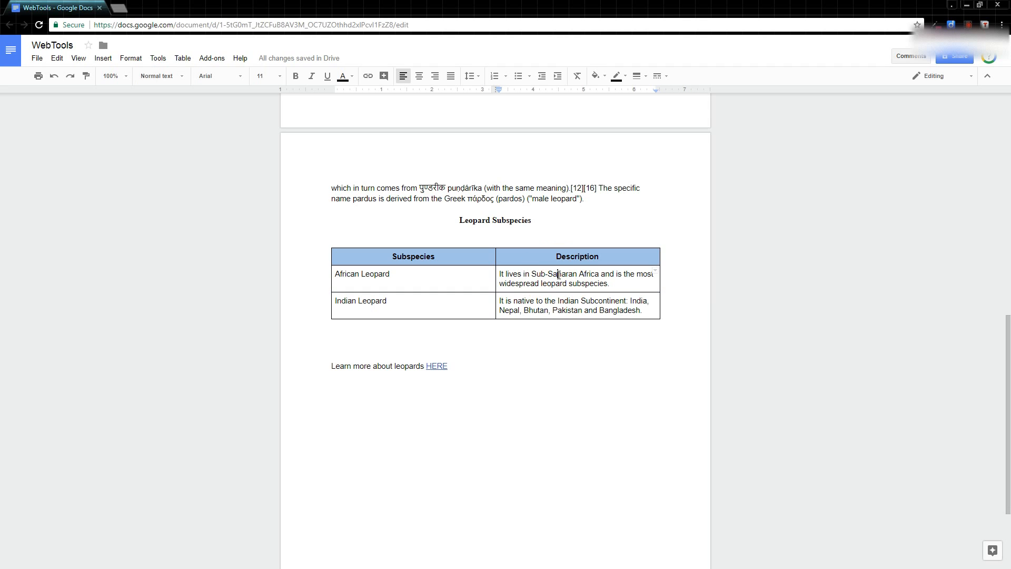
pyautogui.click(655, 273)
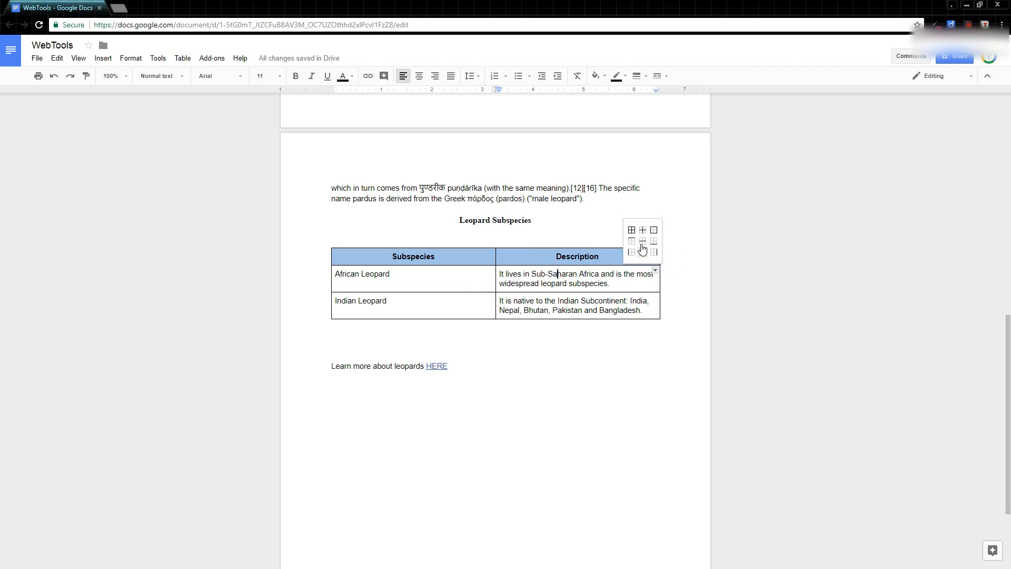
pyautogui.click(655, 271)
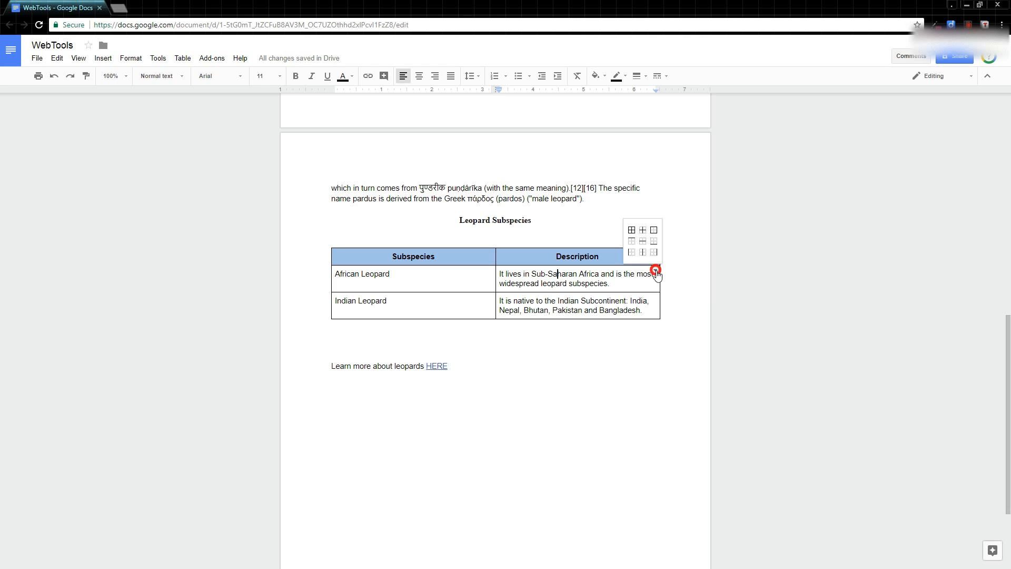
pyautogui.click(474, 298)
# Step: Set the width of all inner borders between the African Leopard and Indian Leopard cells to 0pt
pyautogui.moveTo(646, 315); pyautogui.dragTo(456, 278)
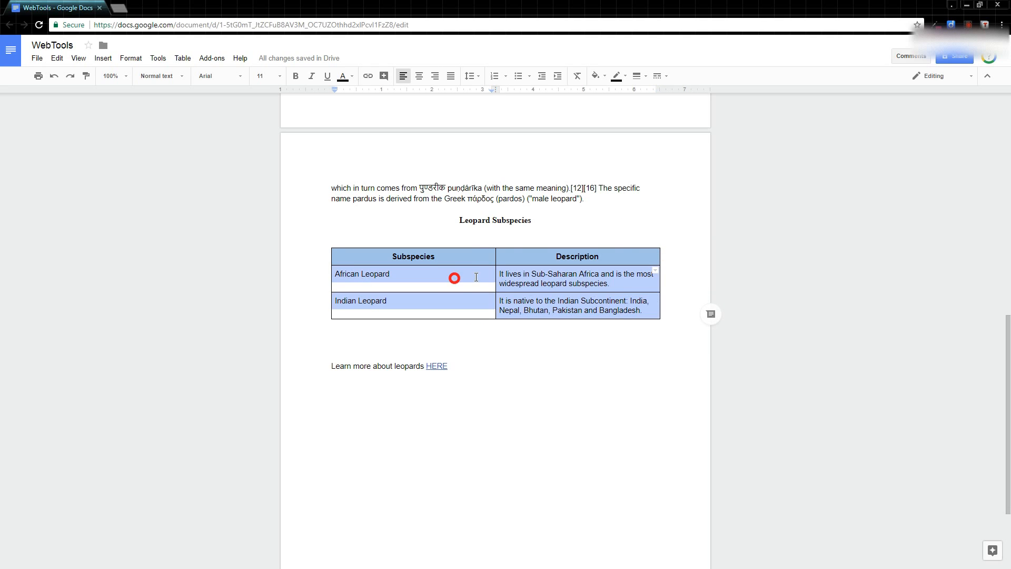
pyautogui.click(655, 274)
pyautogui.click(643, 231)
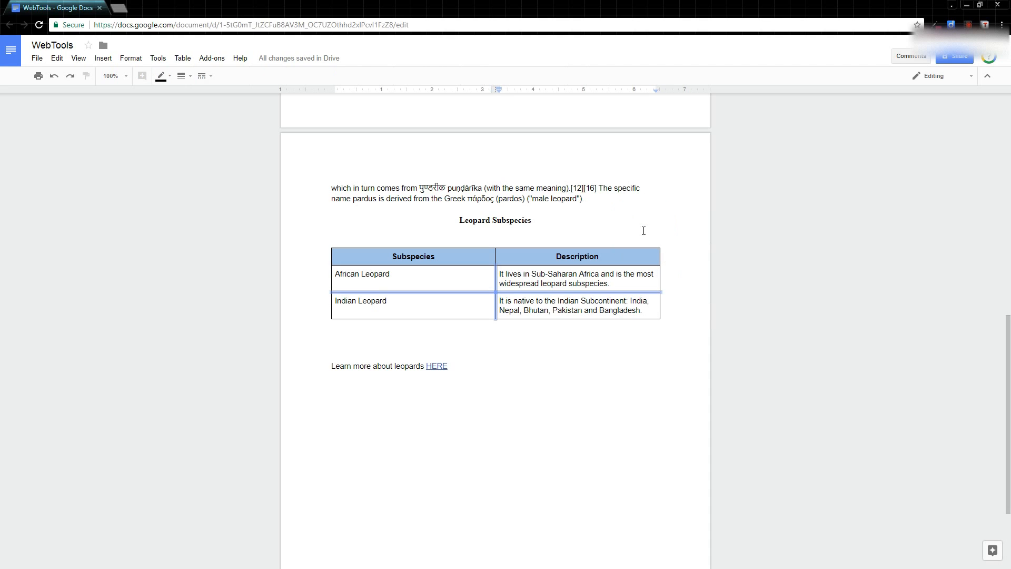
pyautogui.click(183, 76)
pyautogui.click(202, 99)
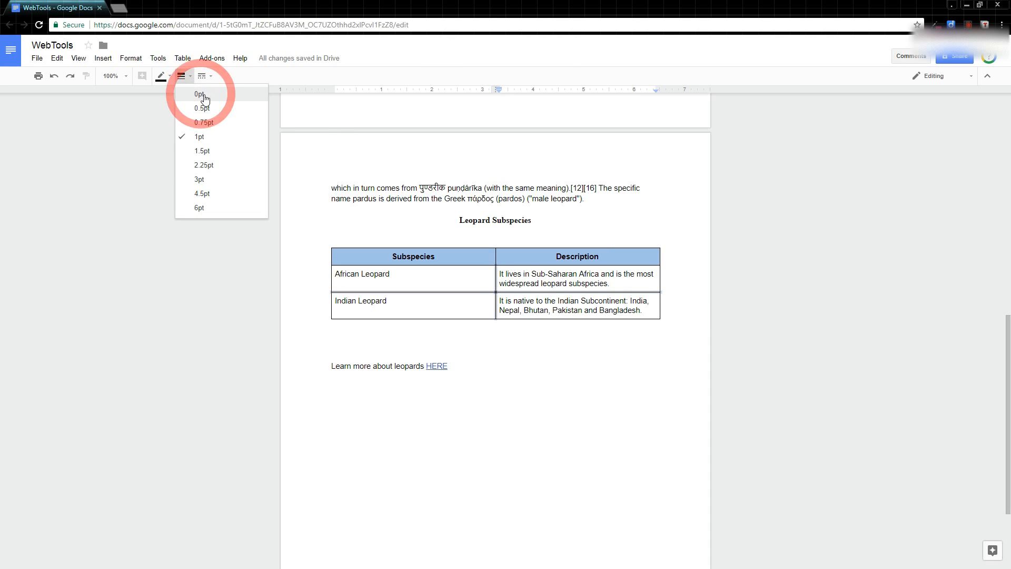
pyautogui.click(550, 320)
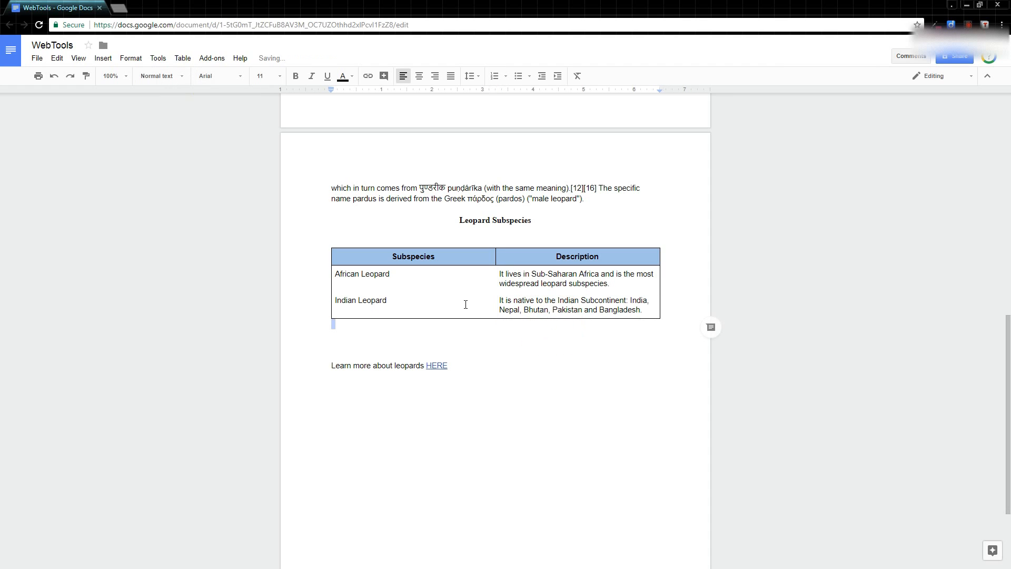
# Step: Give the inner horizontal border between the African Leopard and Indian Leopard rows a 0.5pt width and a dotted style
pyautogui.moveTo(427, 285); pyautogui.dragTo(651, 290)
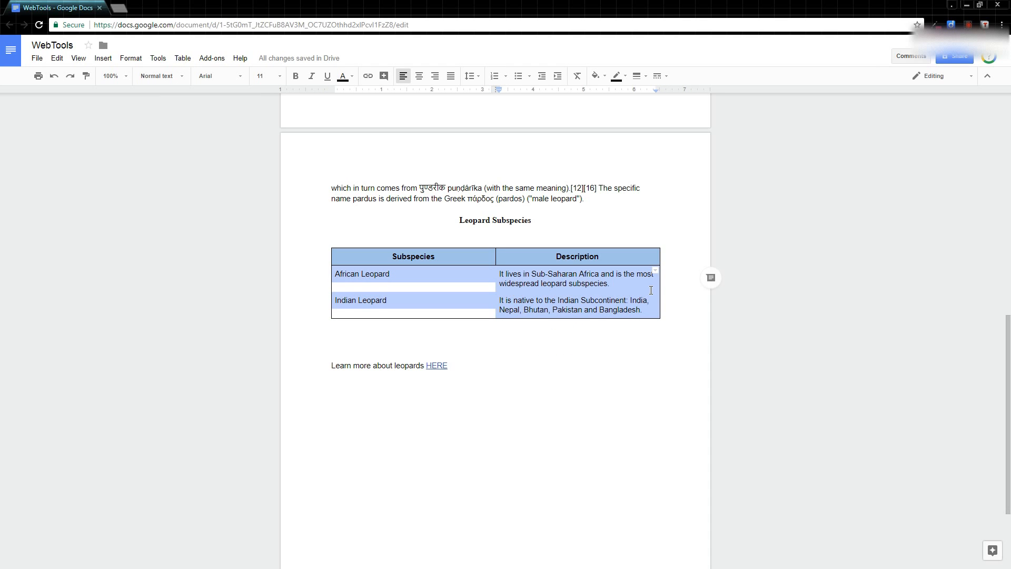
pyautogui.click(655, 271)
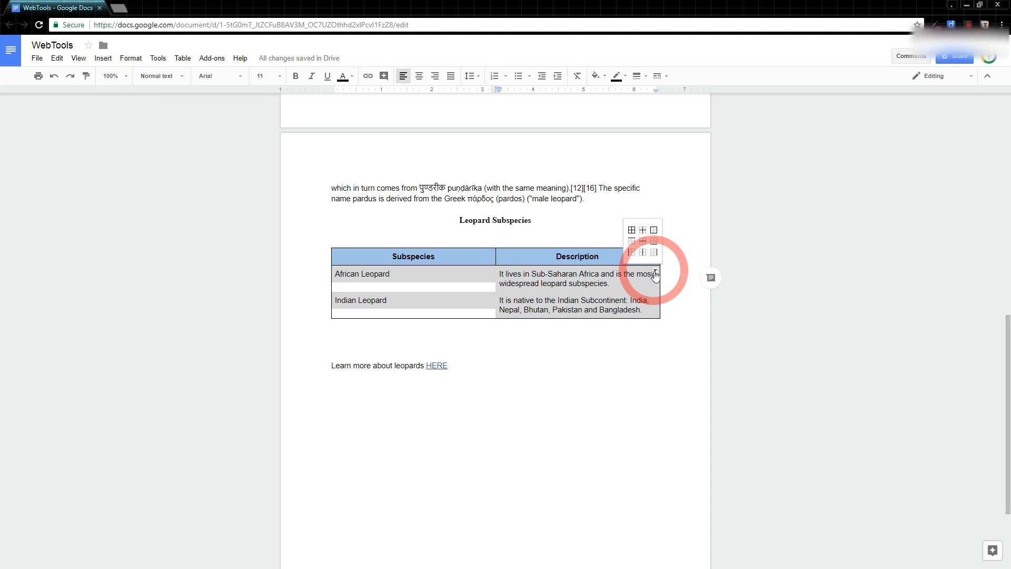
pyautogui.click(644, 242)
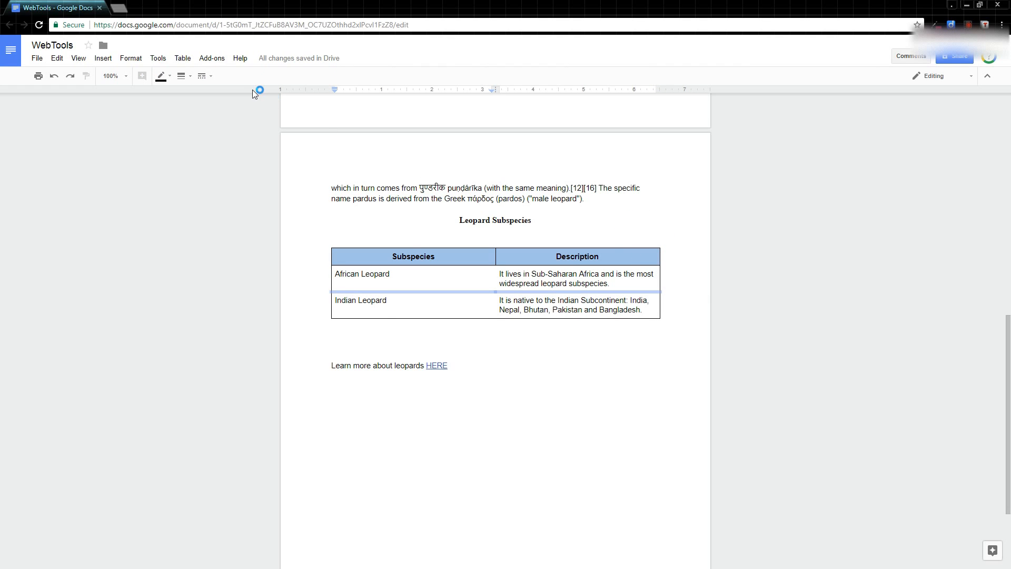
pyautogui.click(183, 77)
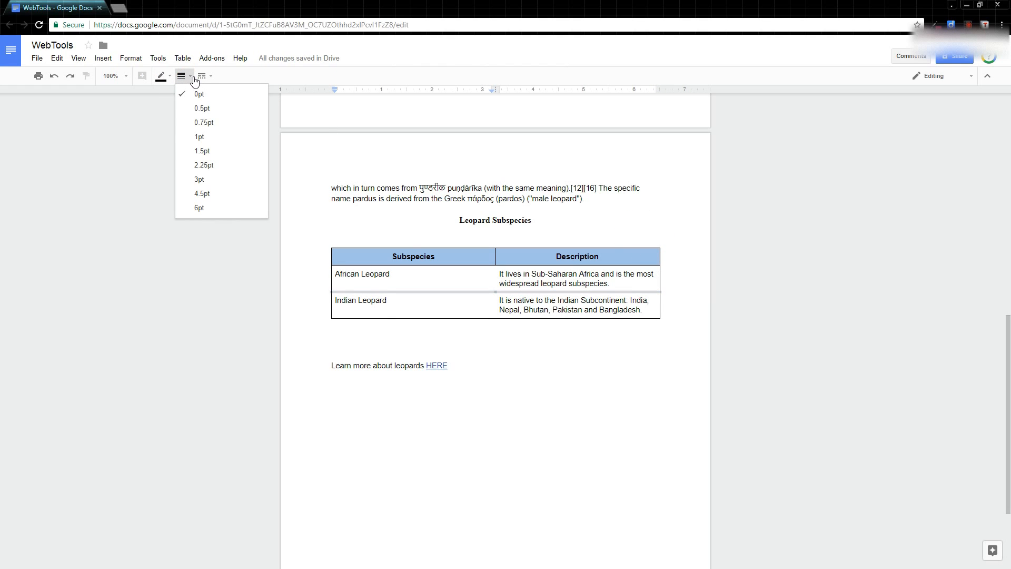
pyautogui.click(192, 110)
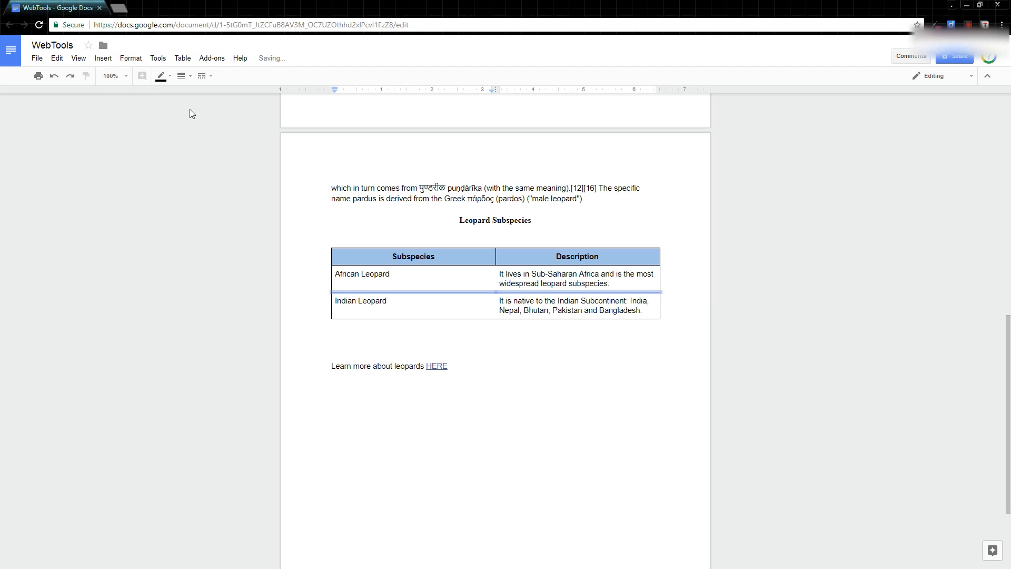
pyautogui.click(203, 76)
pyautogui.click(226, 108)
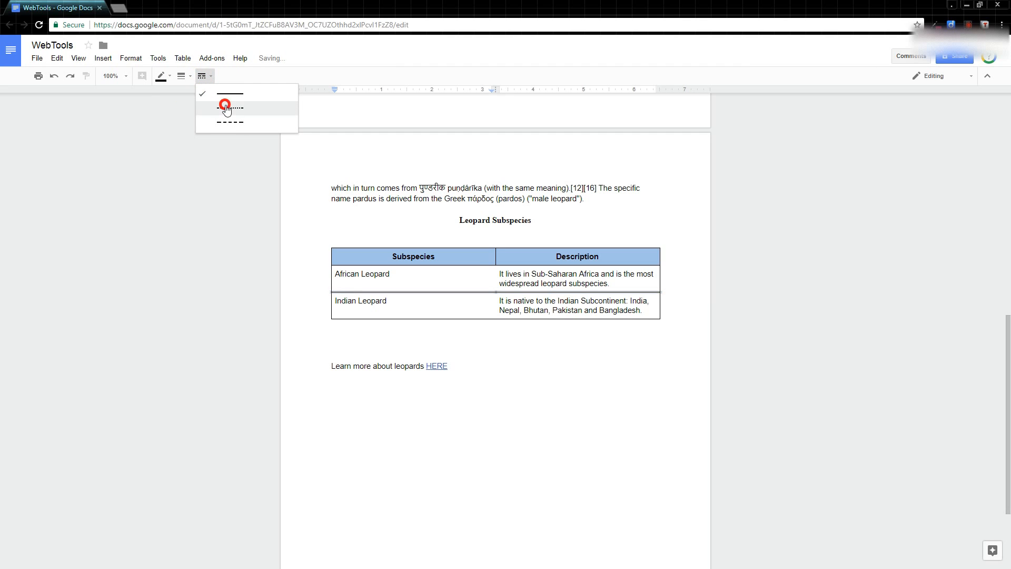
pyautogui.click(512, 344)
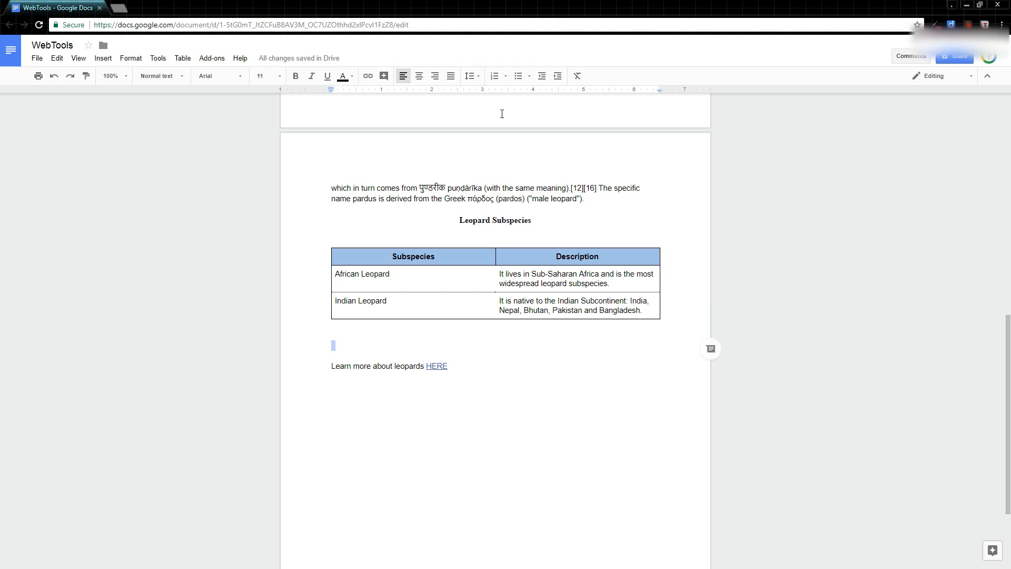
pyautogui.click(585, 274)
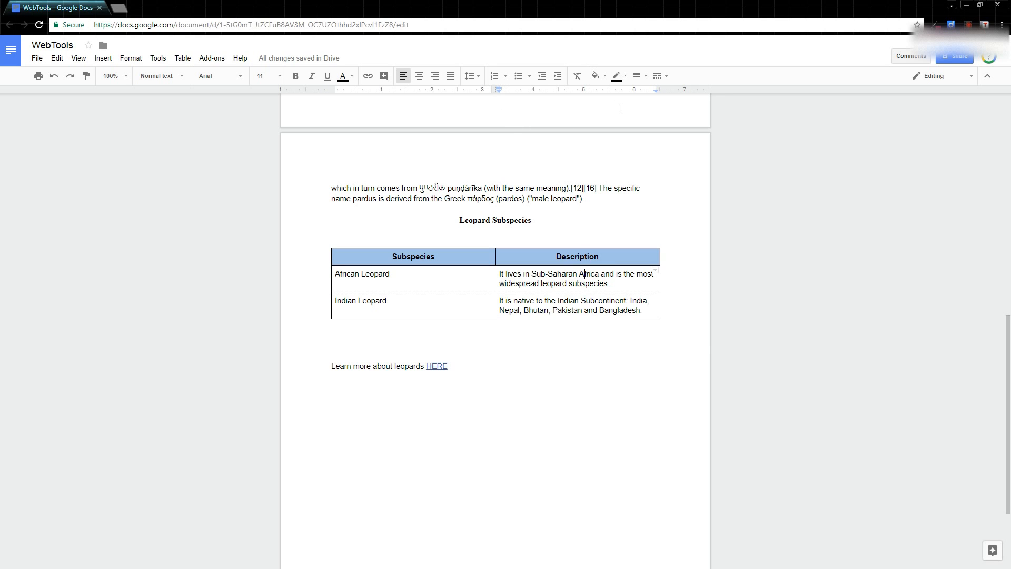